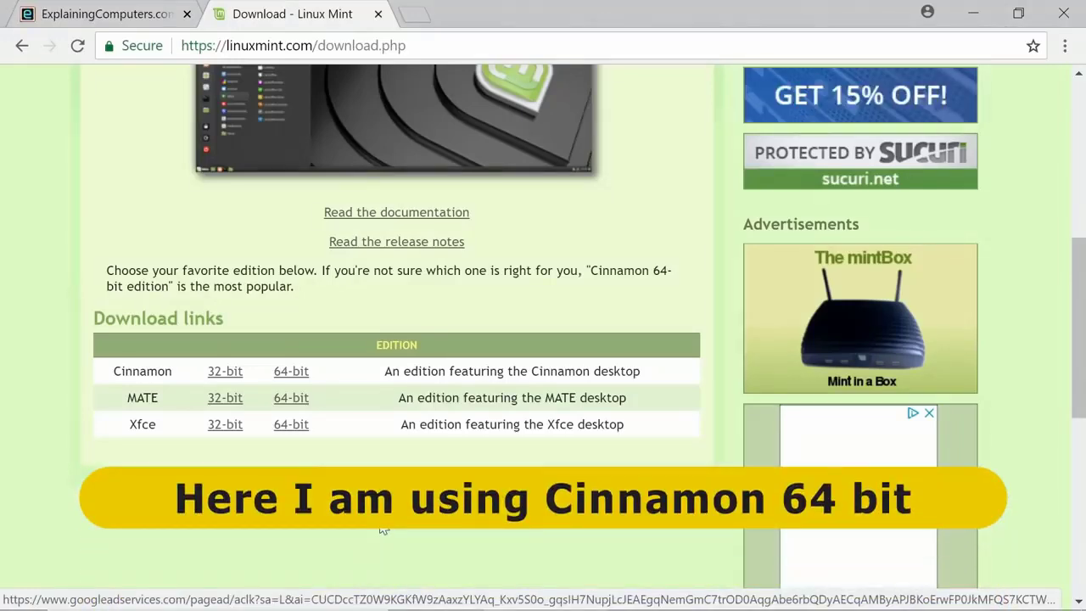
Step: Download the Linux Mint 19 Cinnamon 64-bit ISO from the University of Kent UK Mirror Service into the Linux_OS_ISOs folder
{"action": "left_click", "coordinate": [291, 372]}
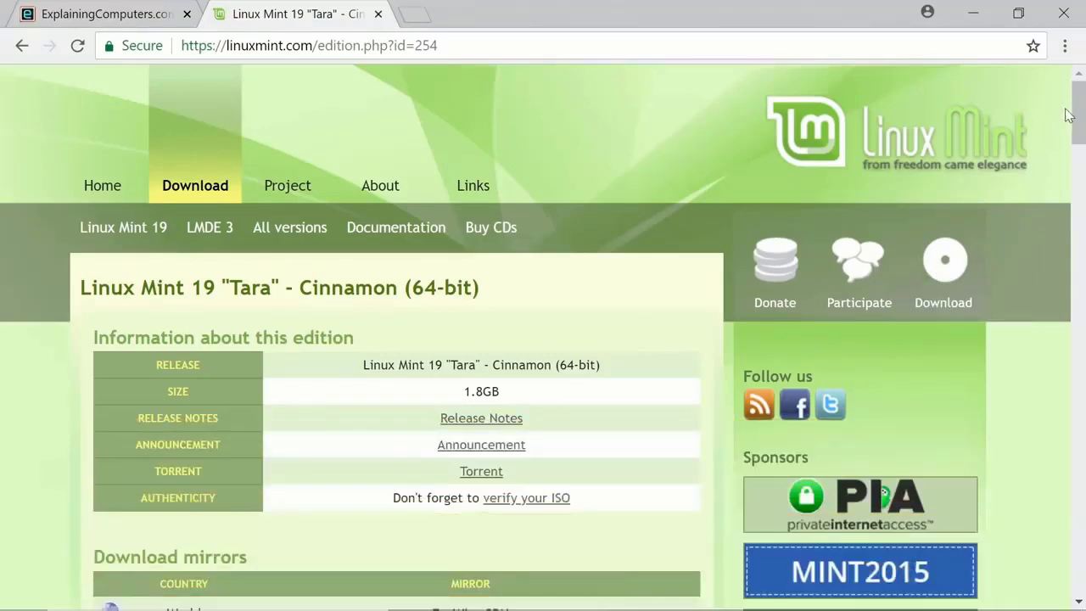
{"action": "left_click_drag", "start_coordinate": [1076, 118], "coordinate": [1030, 449]}
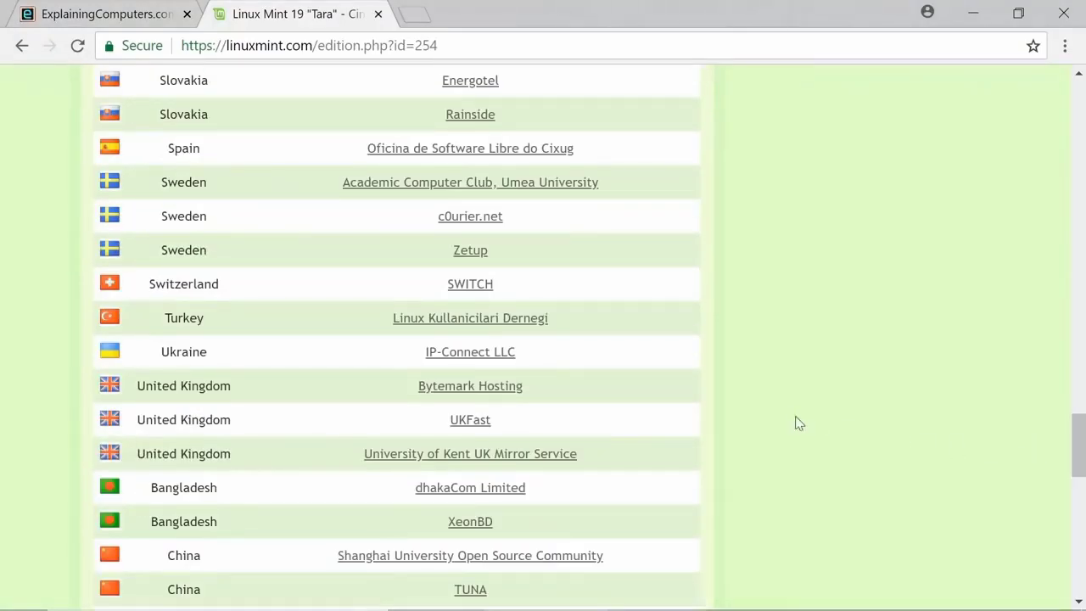
{"action": "left_click", "coordinate": [545, 457]}
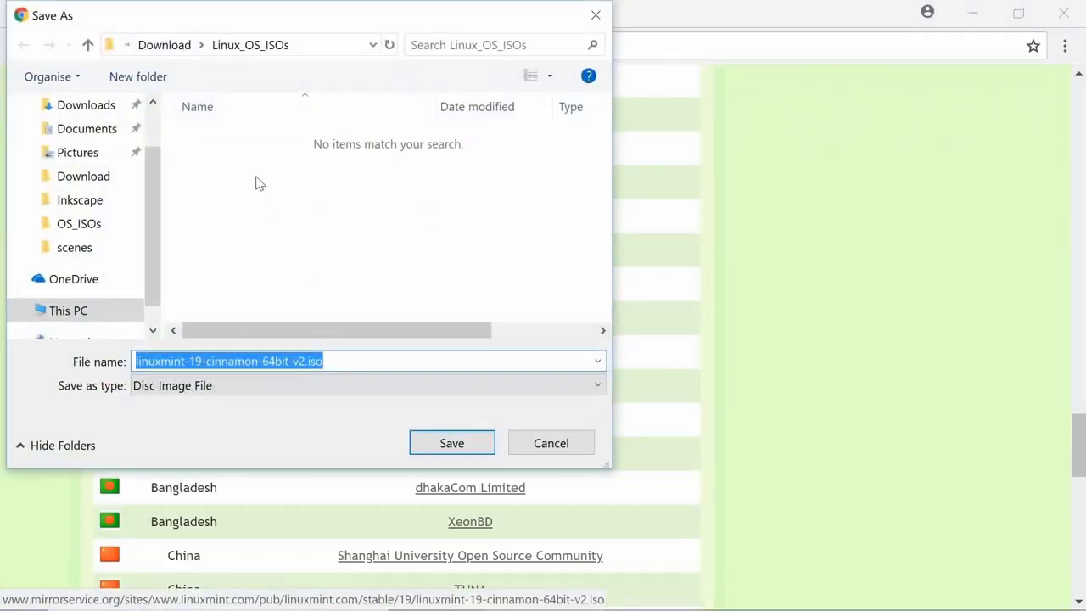
{"action": "left_click", "coordinate": [476, 448]}
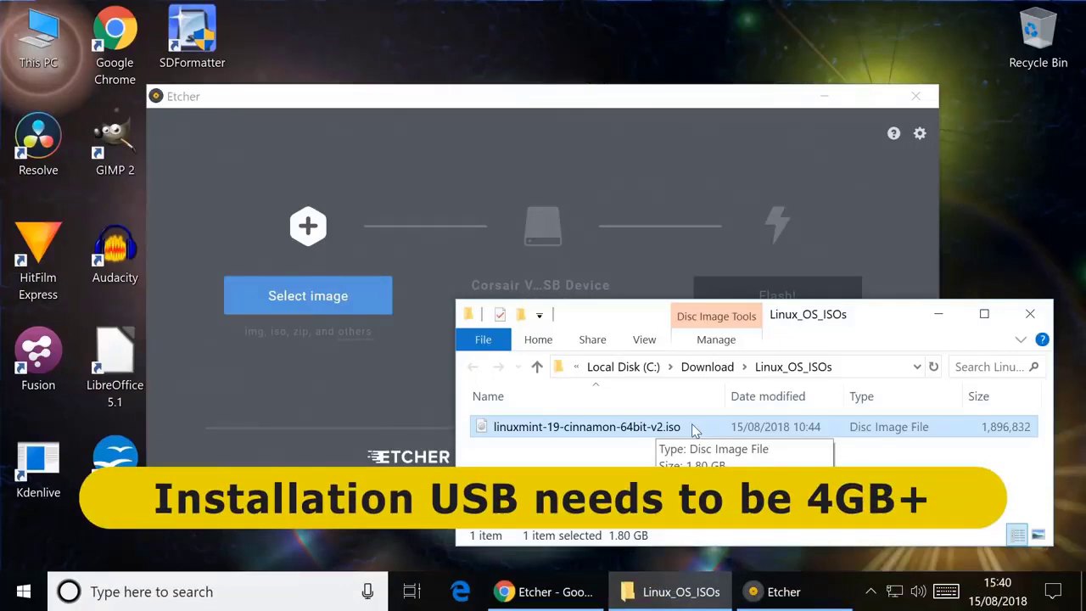
Step: Look at the available Etcher download versions on etcher.io, and return to the Etcher program
{"action": "left_click", "coordinate": [455, 110]}
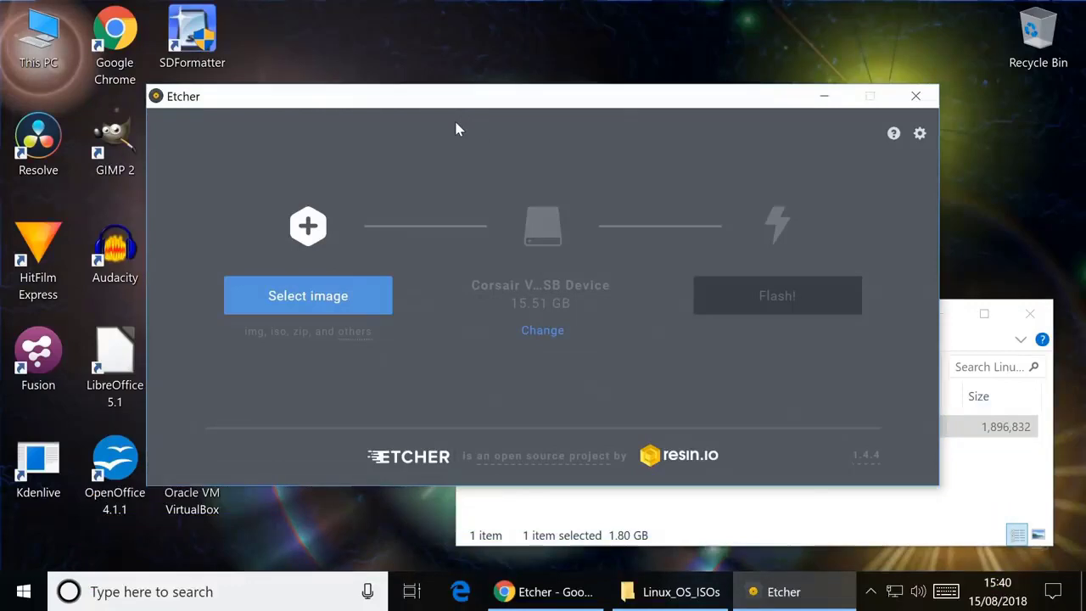
{"action": "left_click", "coordinate": [530, 598]}
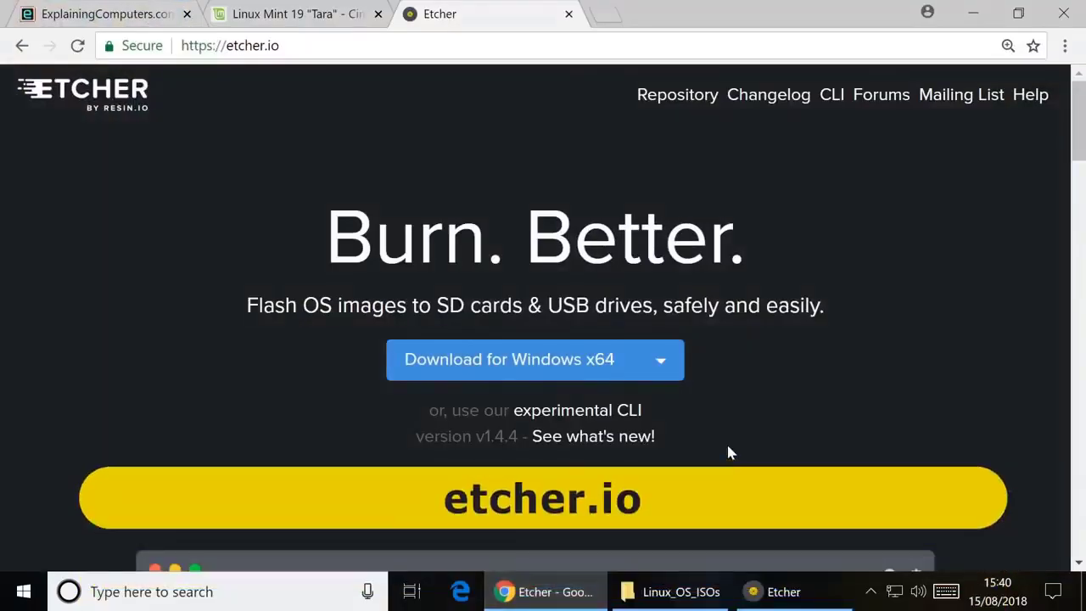
{"action": "left_click", "coordinate": [667, 371]}
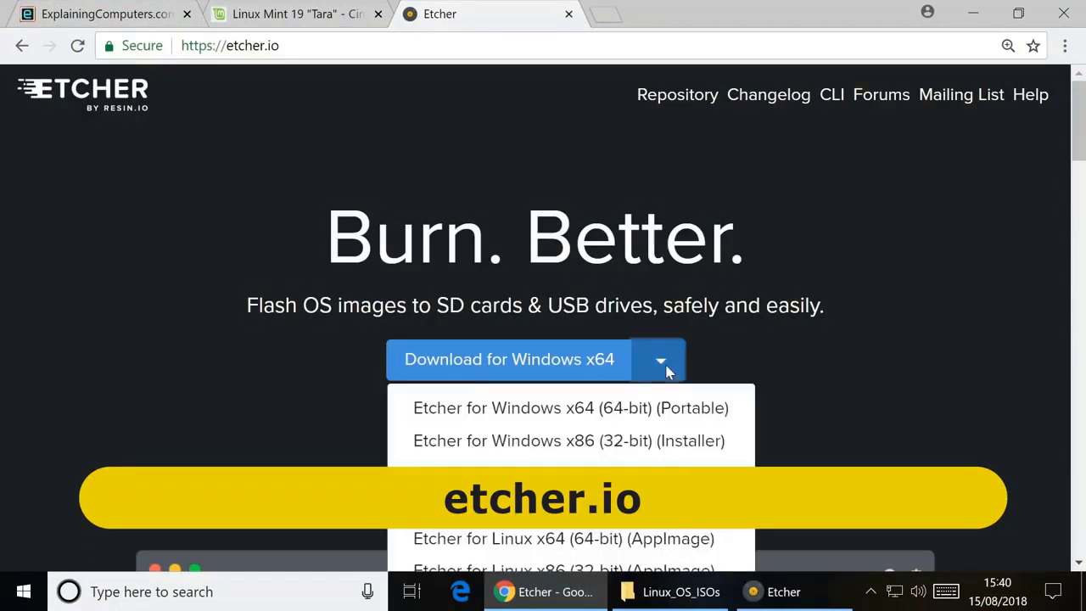
{"action": "left_click", "coordinate": [768, 371]}
{"action": "left_click", "coordinate": [976, 17]}
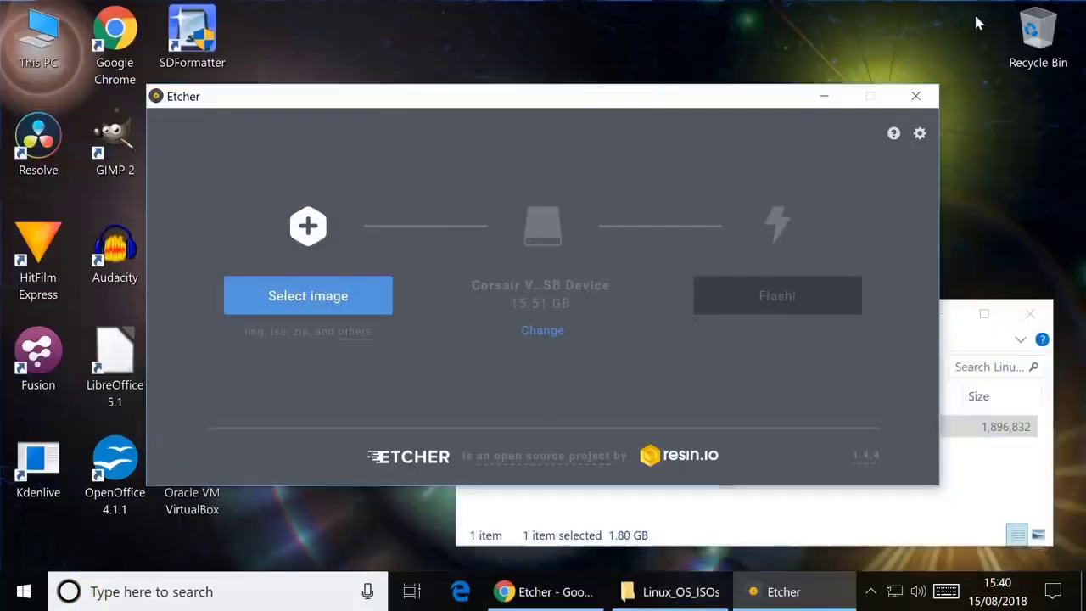
Step: Load linuxmint-19-cinnamon-64bit-v2.iso from the Linux_OS_ISOs folder as the Etcher image
{"action": "left_click", "coordinate": [329, 311]}
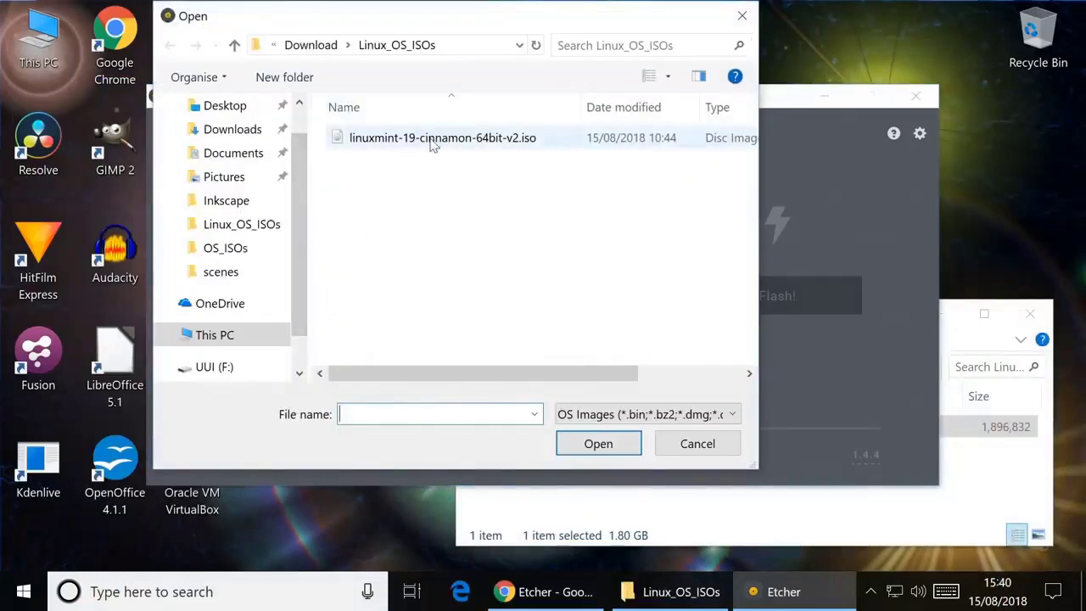
{"action": "left_click", "coordinate": [431, 141]}
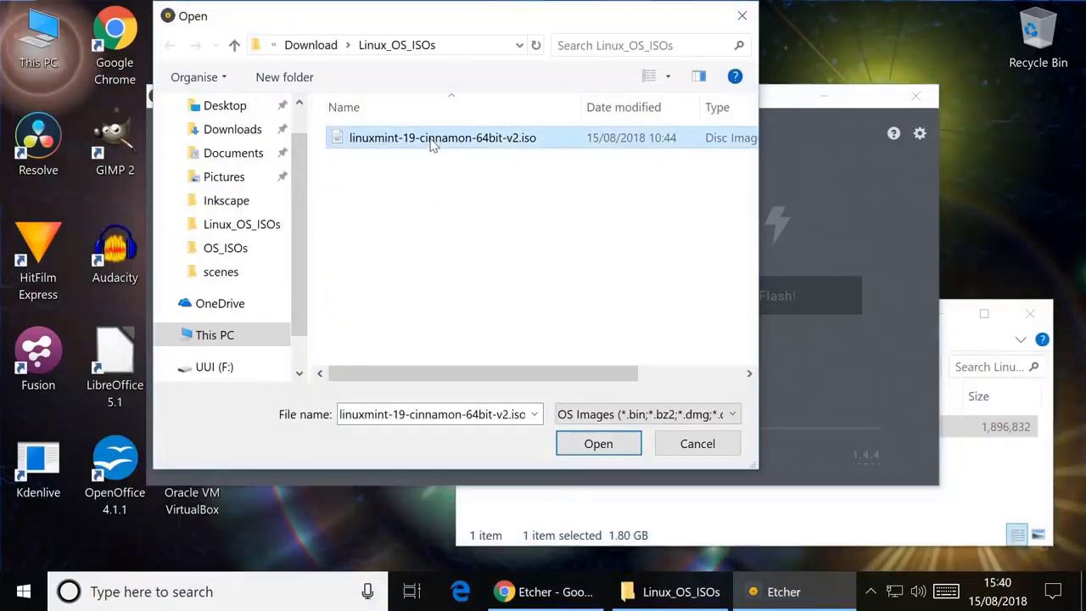
{"action": "left_click", "coordinate": [591, 445]}
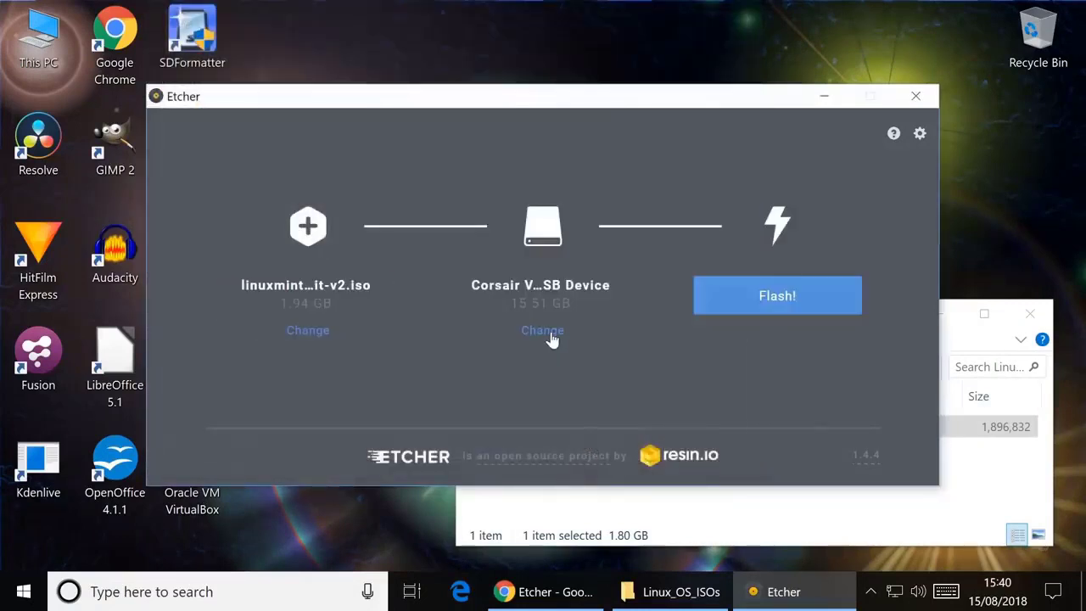
Step: Confirm the Corsair Voyager VEGA USB drive as the target and flash the image to it, allowing the system changes
{"action": "left_click", "coordinate": [544, 331]}
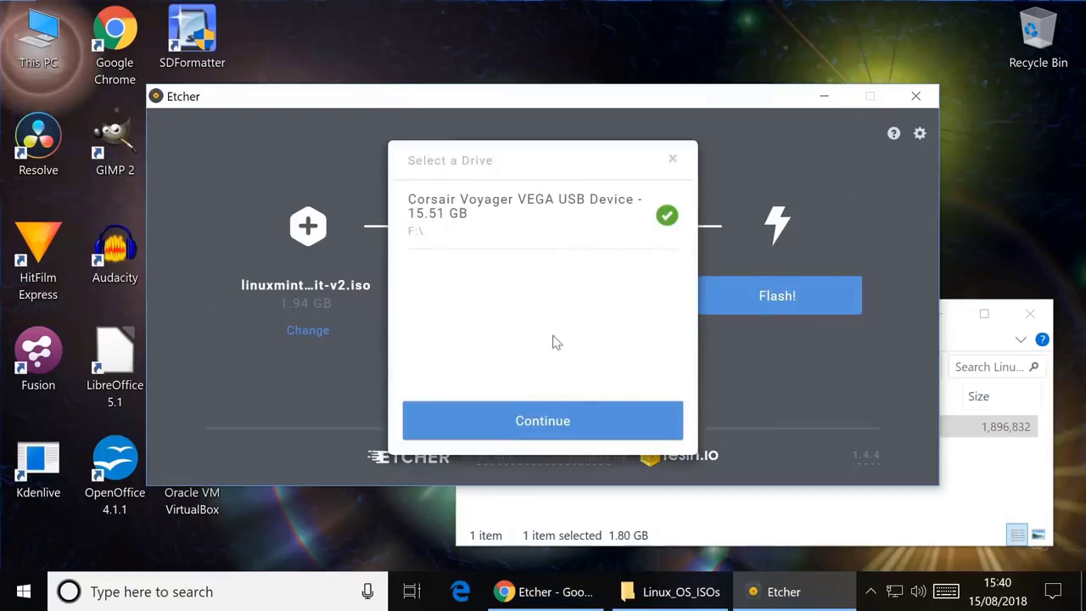
{"action": "left_click", "coordinate": [569, 422]}
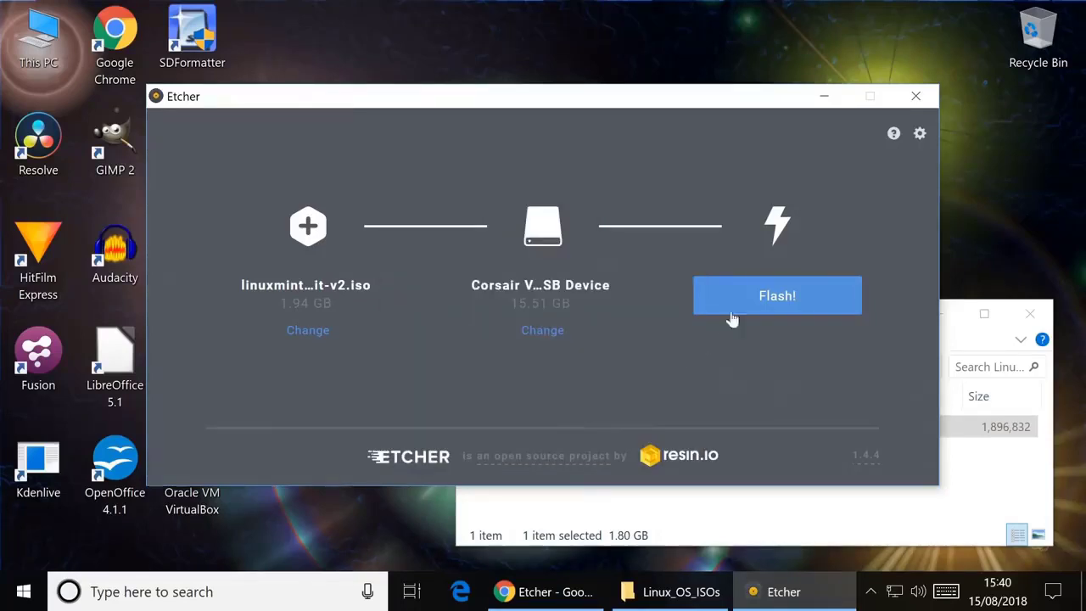
{"action": "left_click", "coordinate": [753, 294]}
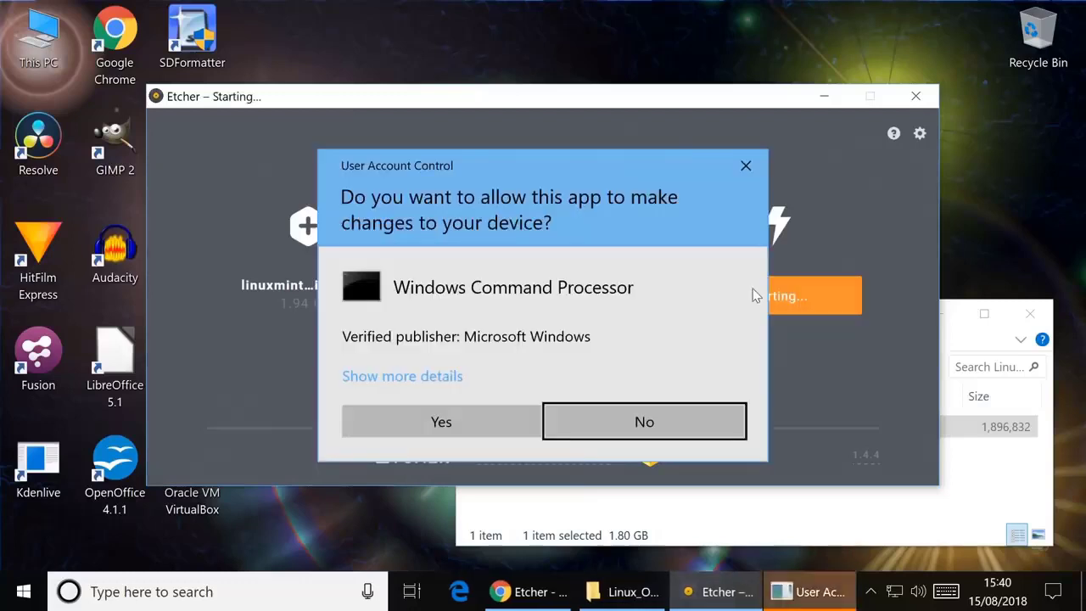
{"action": "left_click", "coordinate": [442, 428]}
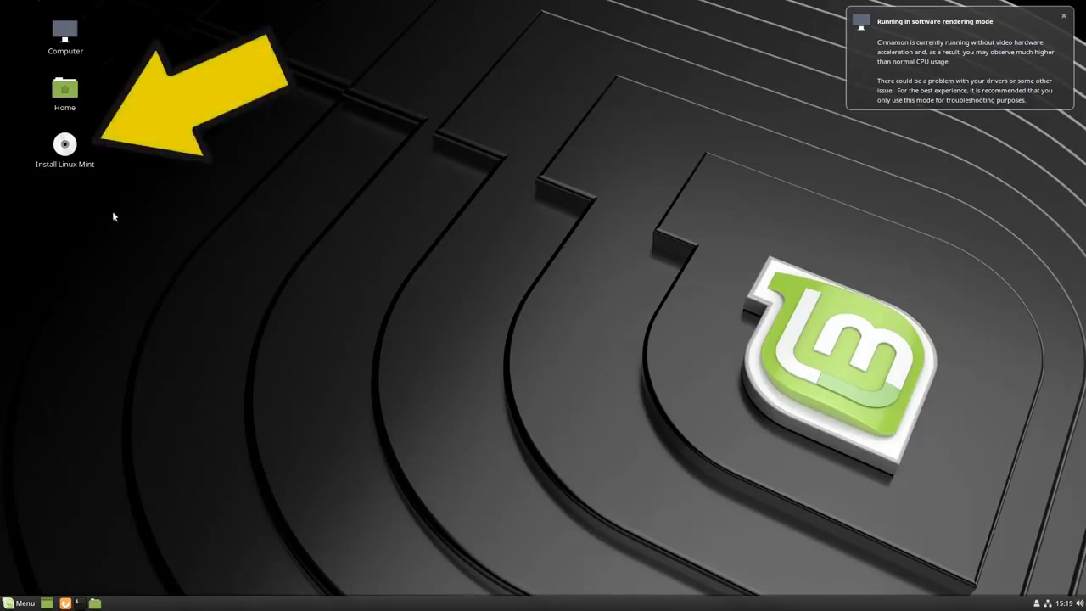
Step: Launch the Linux Mint installer from the live desktop, accept the language, and set an English keyboard layout
{"action": "double_click", "coordinate": [70, 158]}
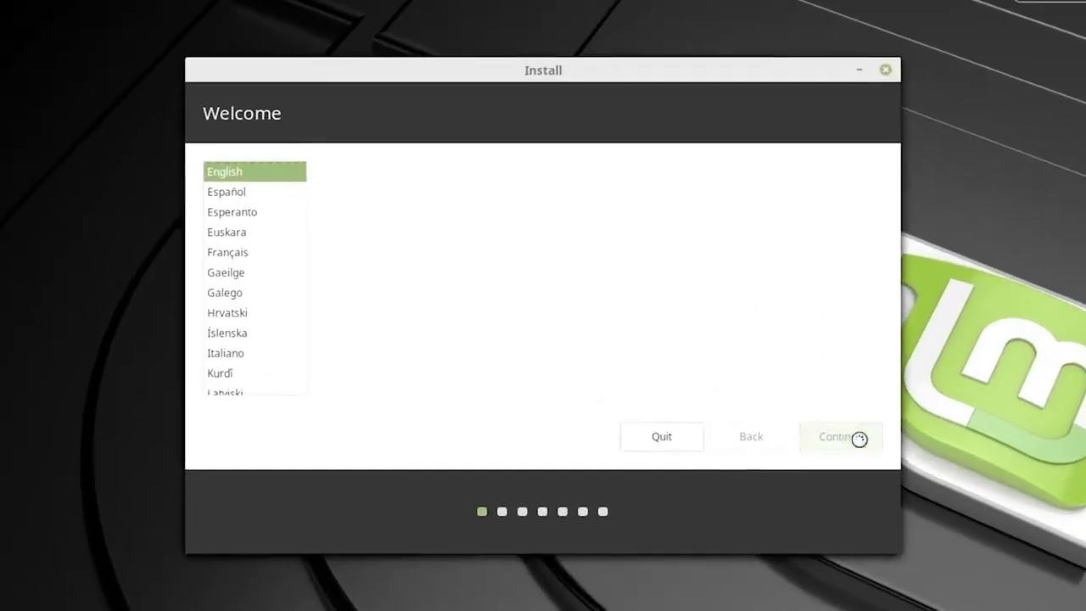
{"action": "left_click", "coordinate": [745, 391]}
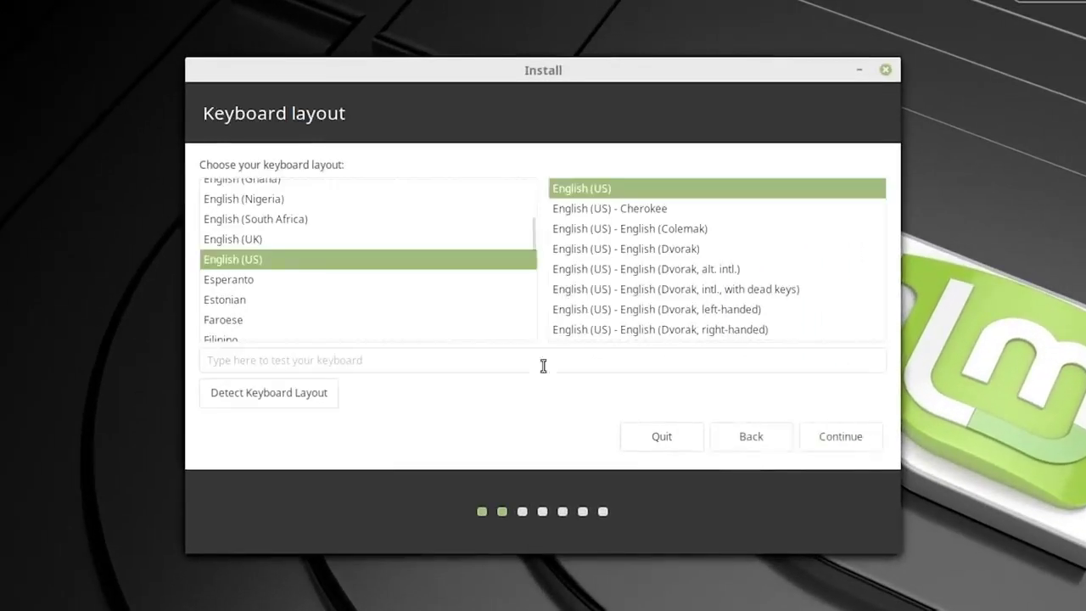
{"action": "left_click", "coordinate": [346, 266]}
{"action": "left_click", "coordinate": [852, 436]}
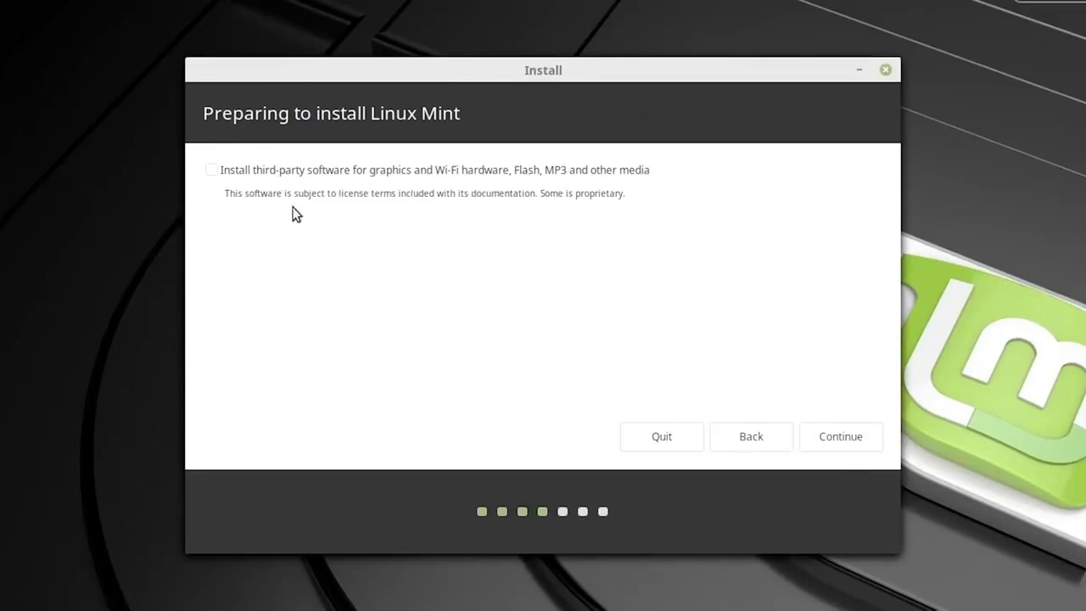
Step: Include the third-party software, and choose to erase the disk and install Linux Mint, approving the changes written to disk
{"action": "left_click", "coordinate": [207, 174]}
{"action": "left_click", "coordinate": [827, 438]}
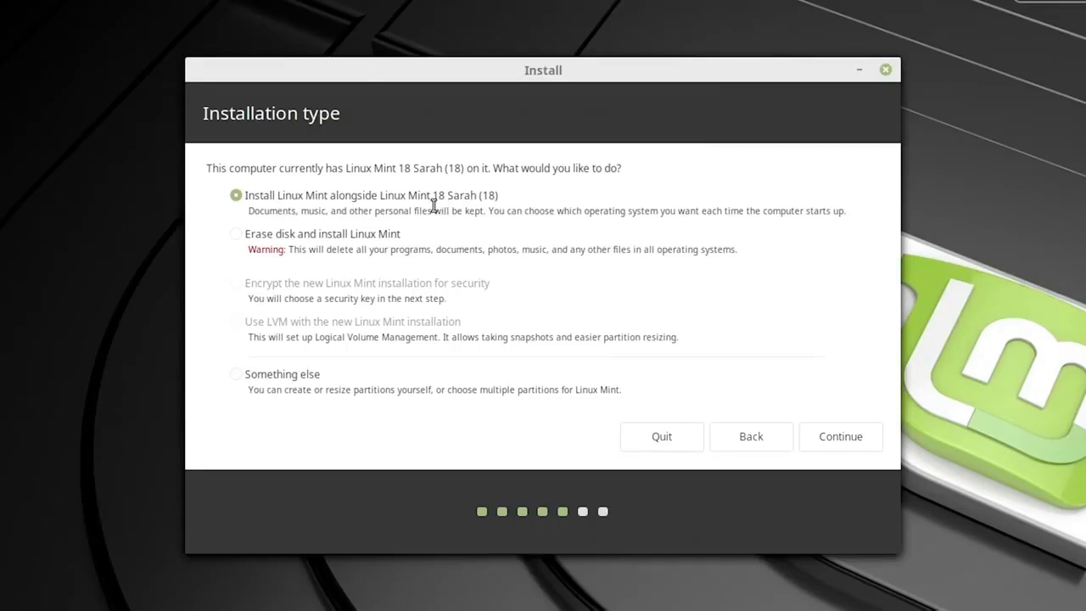
{"action": "left_click", "coordinate": [236, 234]}
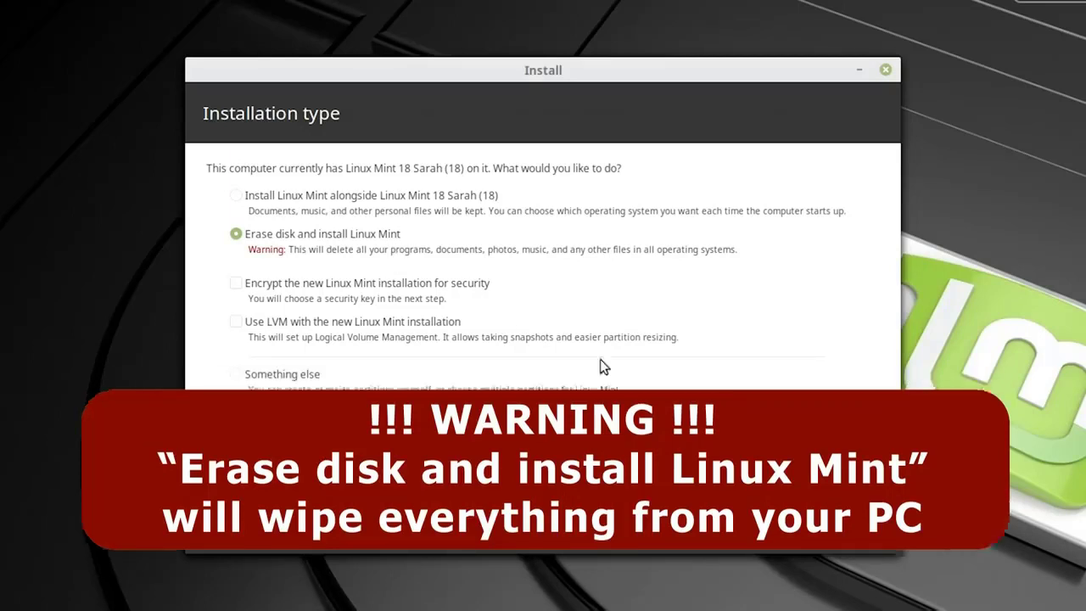
{"action": "left_click", "coordinate": [837, 438]}
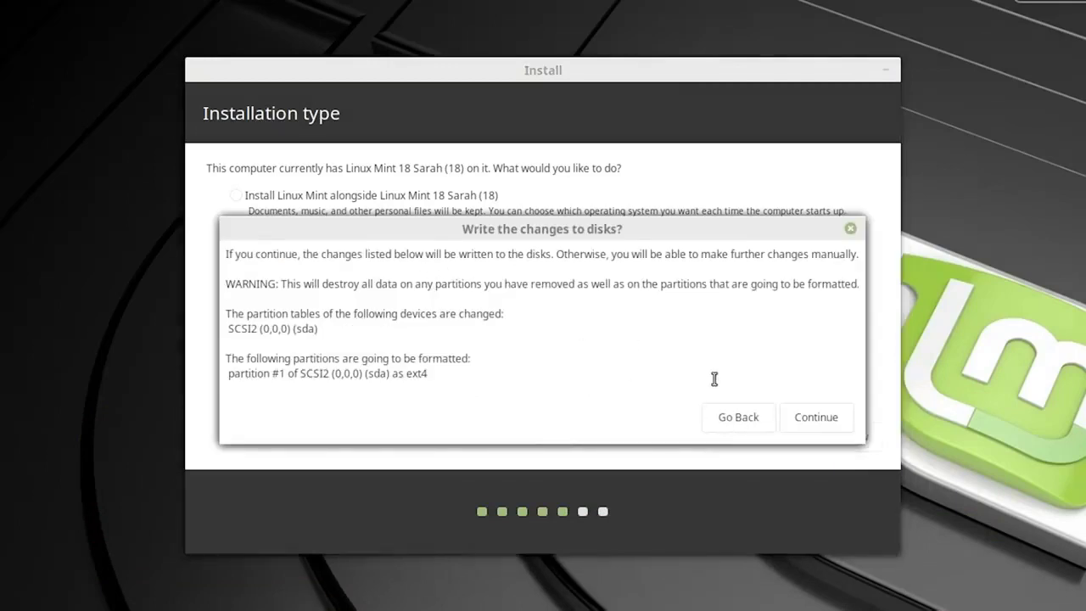
{"action": "left_click", "coordinate": [816, 420]}
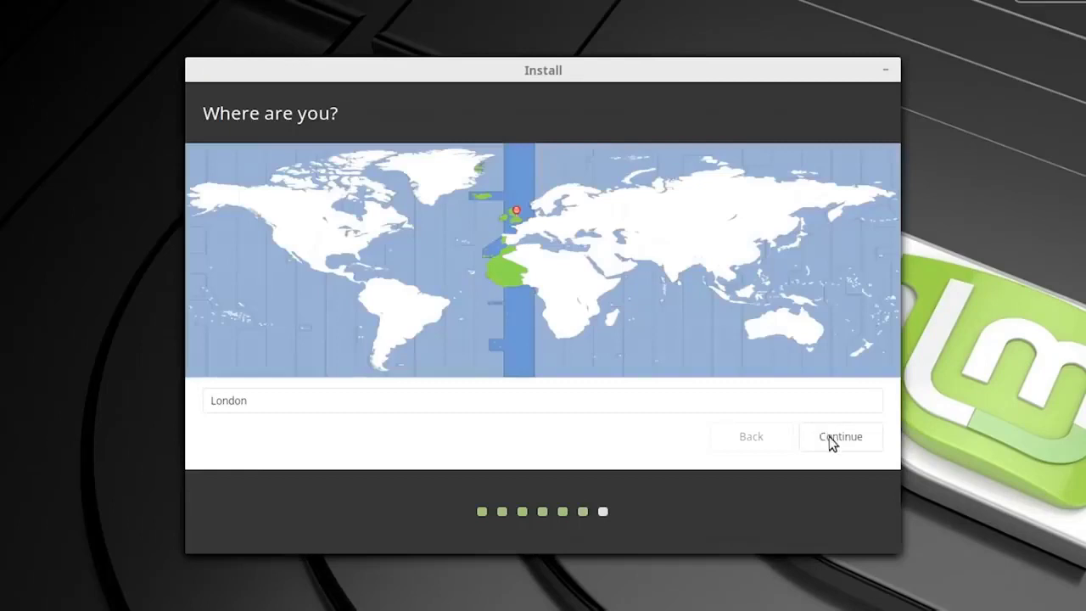
Step: Accept London as the location, and enter the owner's full name and a short username for the new account
{"action": "left_click", "coordinate": [829, 436]}
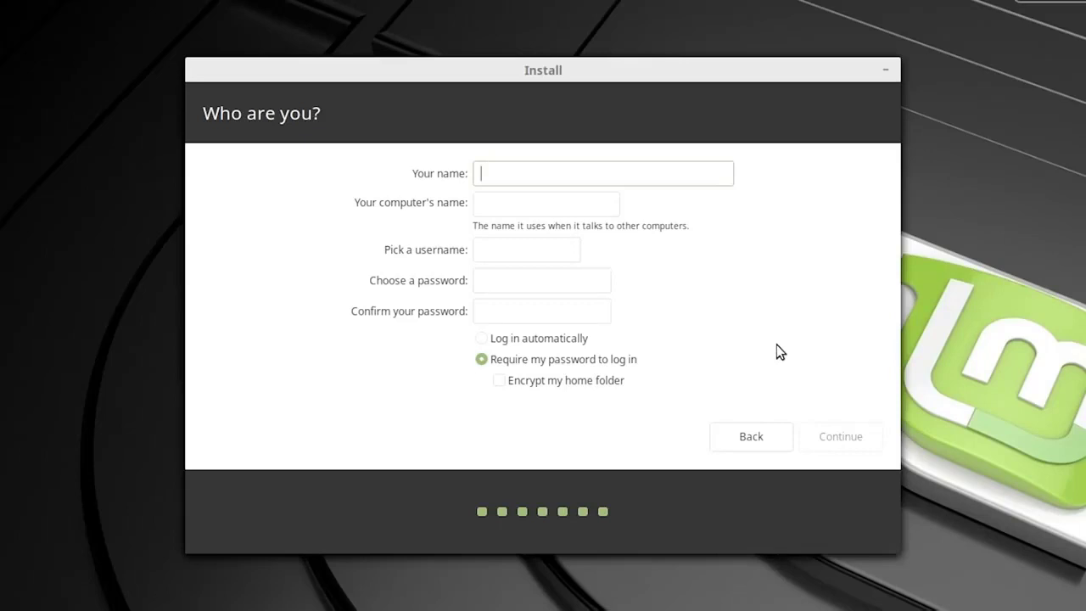
{"action": "type", "text": "Christopher Barnatt"}
{"action": "key", "text": "Tab"}
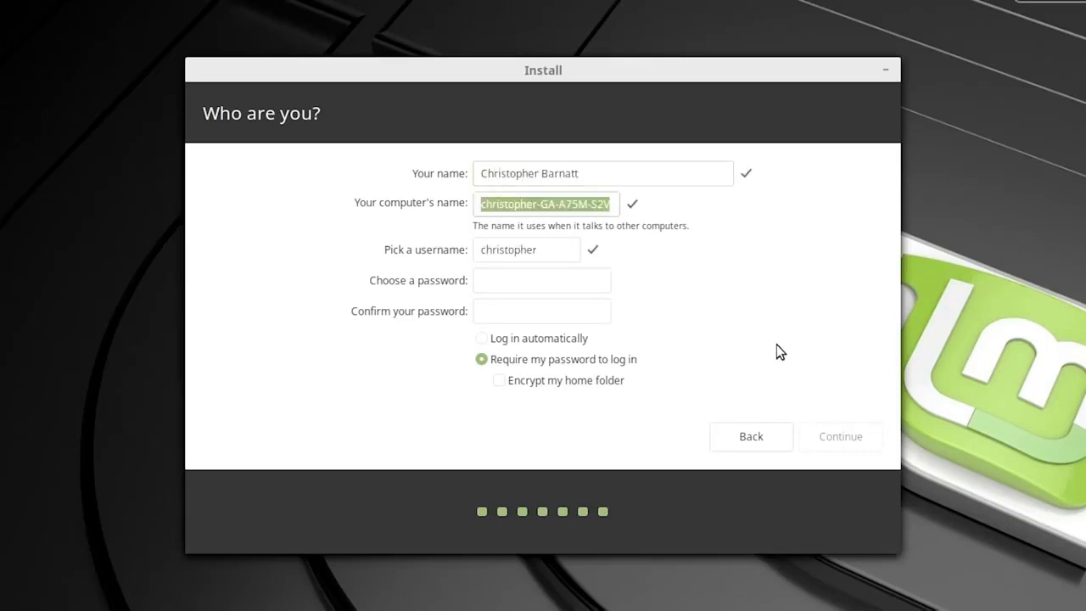
{"action": "key", "text": "Tab"}
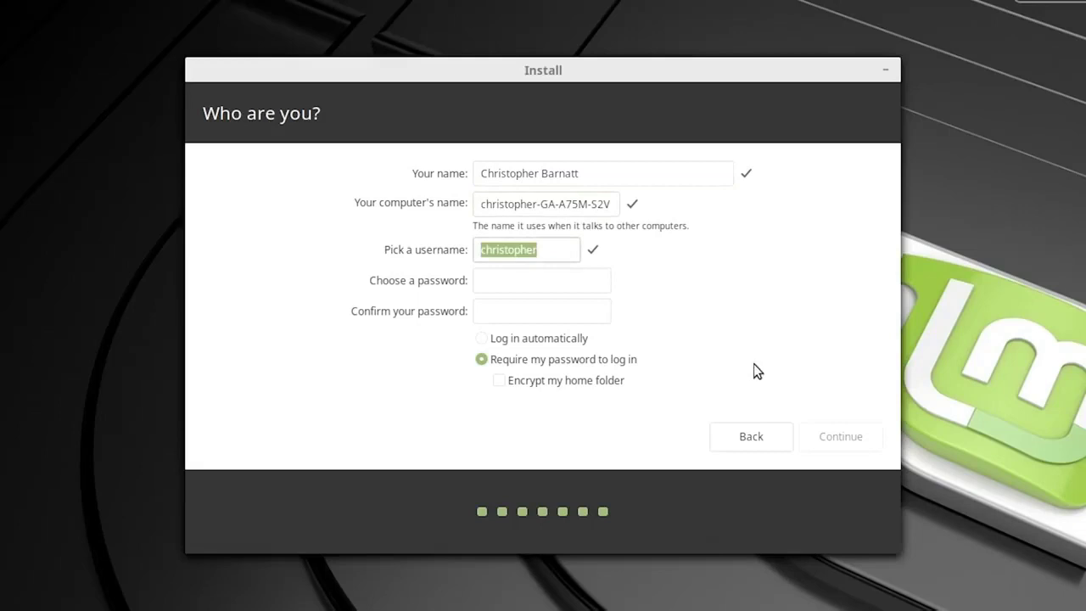
{"action": "type", "text": "cjb"}
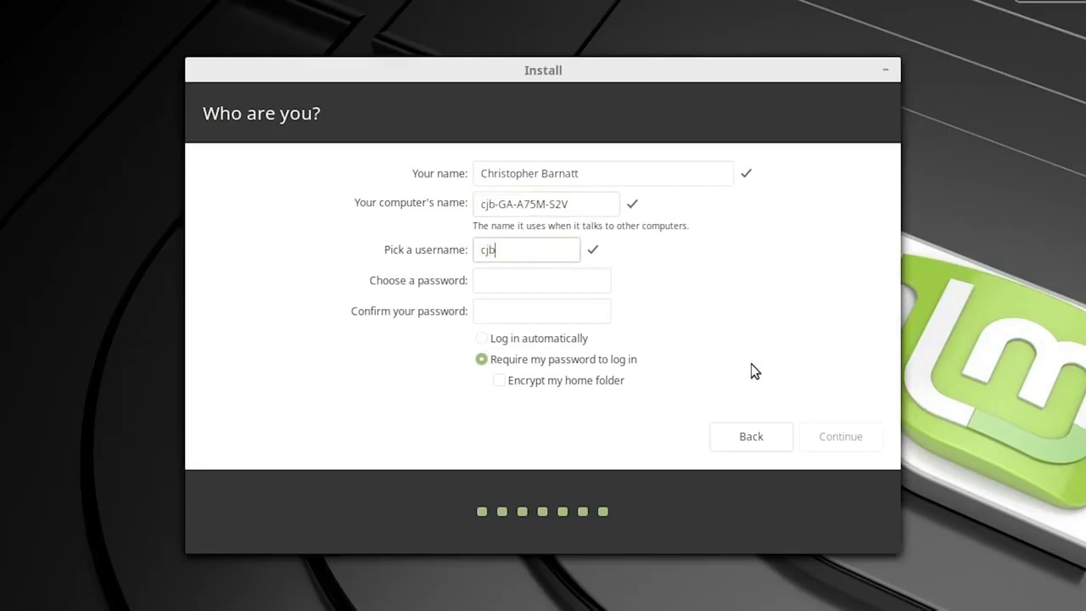
{"action": "key", "text": "Tab"}
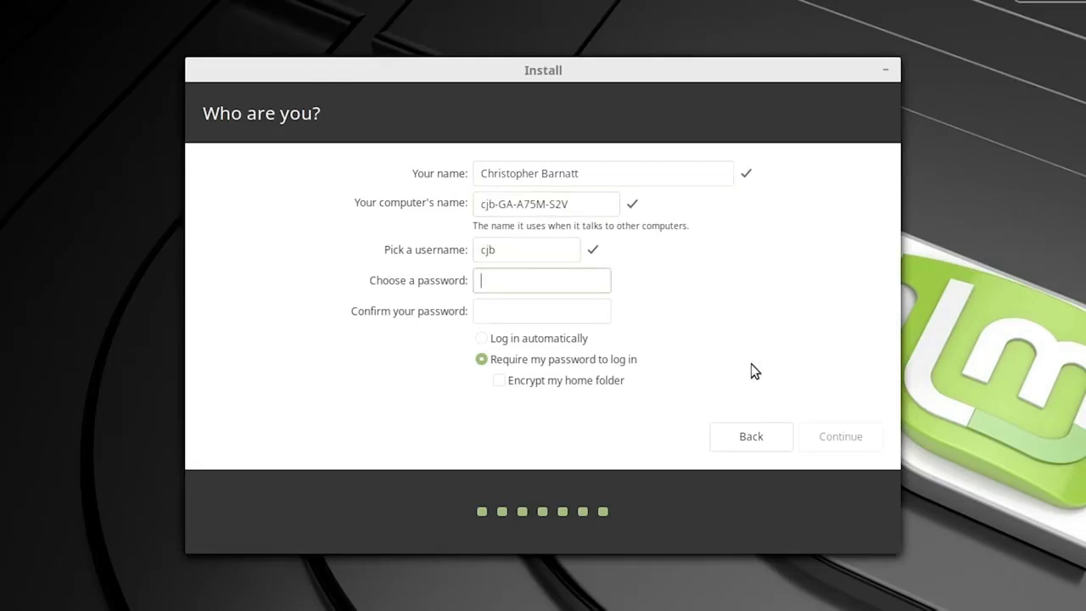
Step: Enter and confirm the account password, and set the account to log in automatically
{"action": "type", "text": "●●●●●●●●●"}
{"action": "key", "text": "Tab"}
{"action": "type", "text": "●●●●●●●●●"}
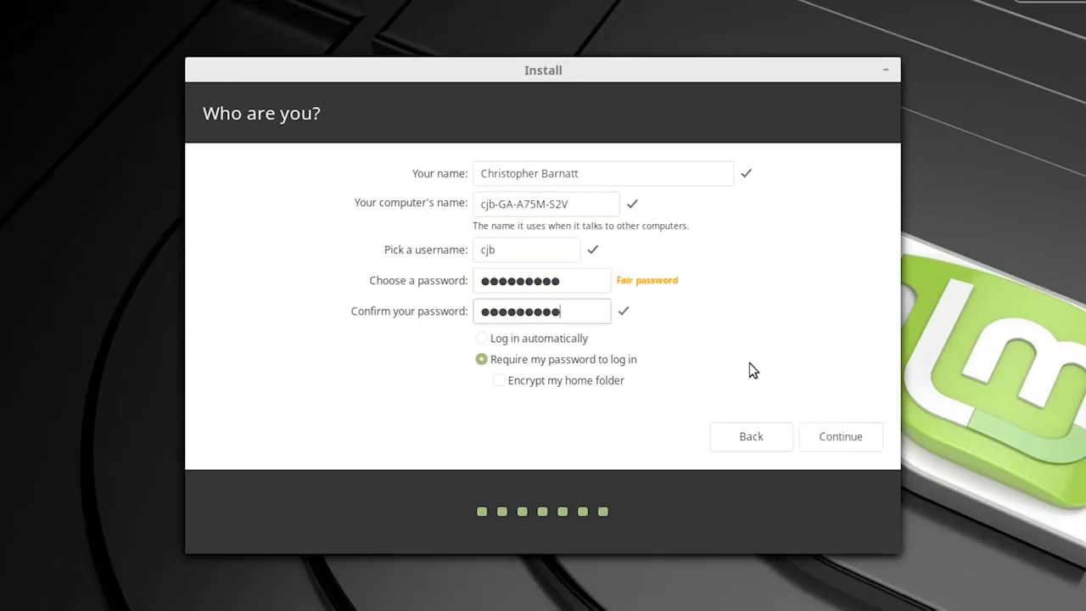
{"action": "left_click", "coordinate": [481, 338]}
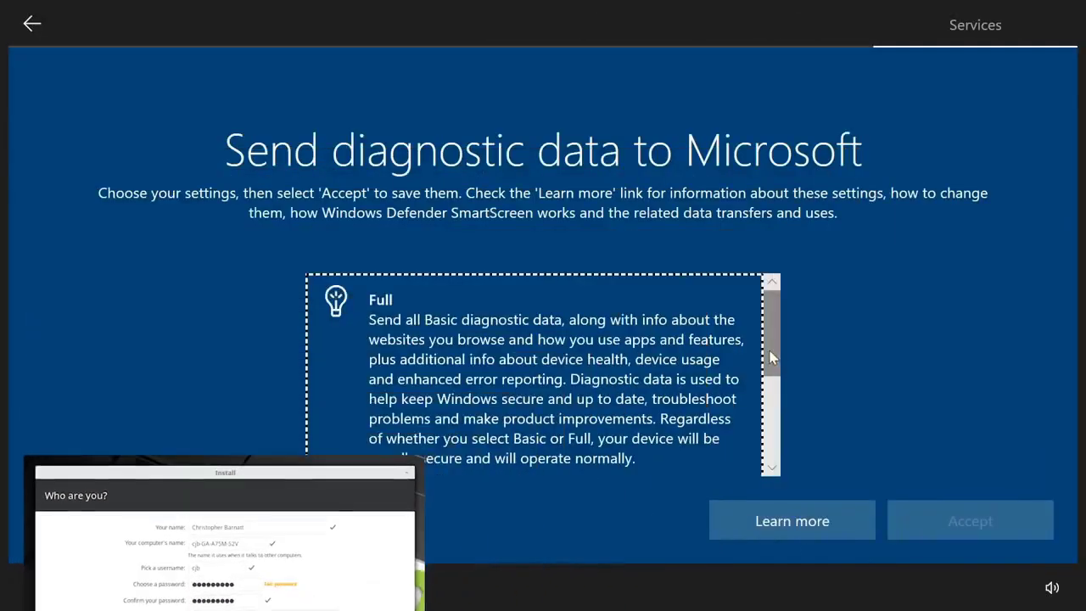
Step: In the Windows setup, choose Basic diagnostic data for Microsoft and accept it
{"action": "scroll", "coordinate": [767, 406], "scroll_direction": "down", "scroll_amount": 3}
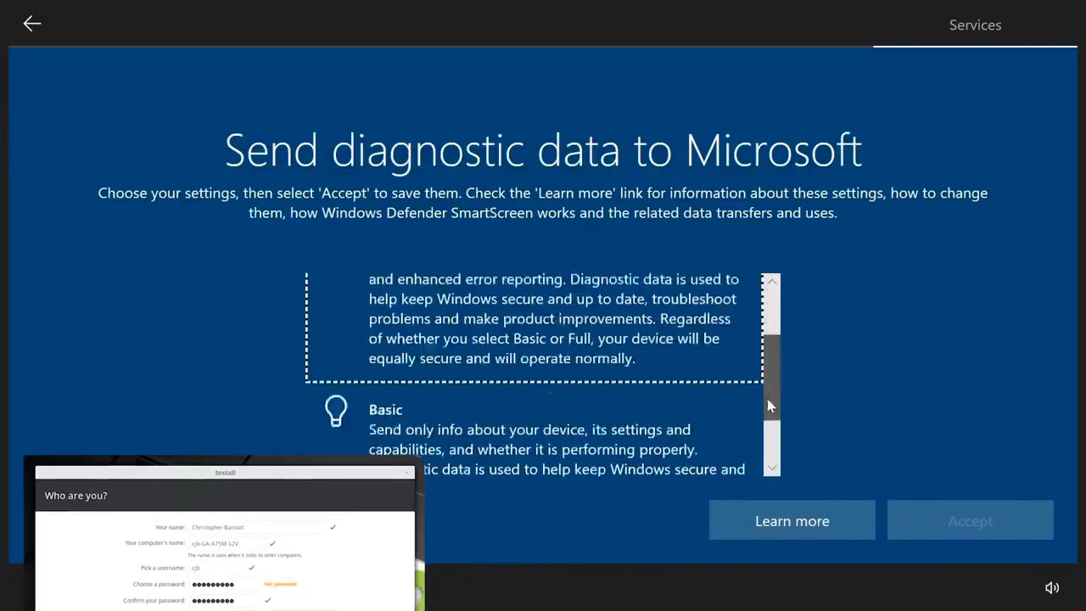
{"action": "scroll", "coordinate": [767, 406], "scroll_direction": "down", "scroll_amount": 1}
{"action": "left_click", "coordinate": [485, 381]}
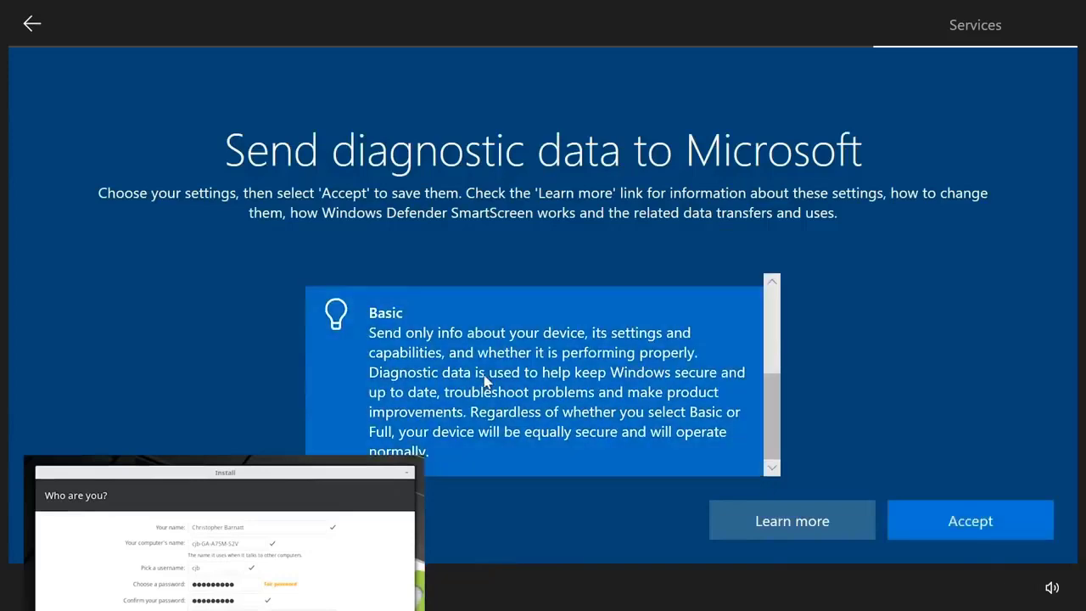
{"action": "left_click", "coordinate": [962, 520]}
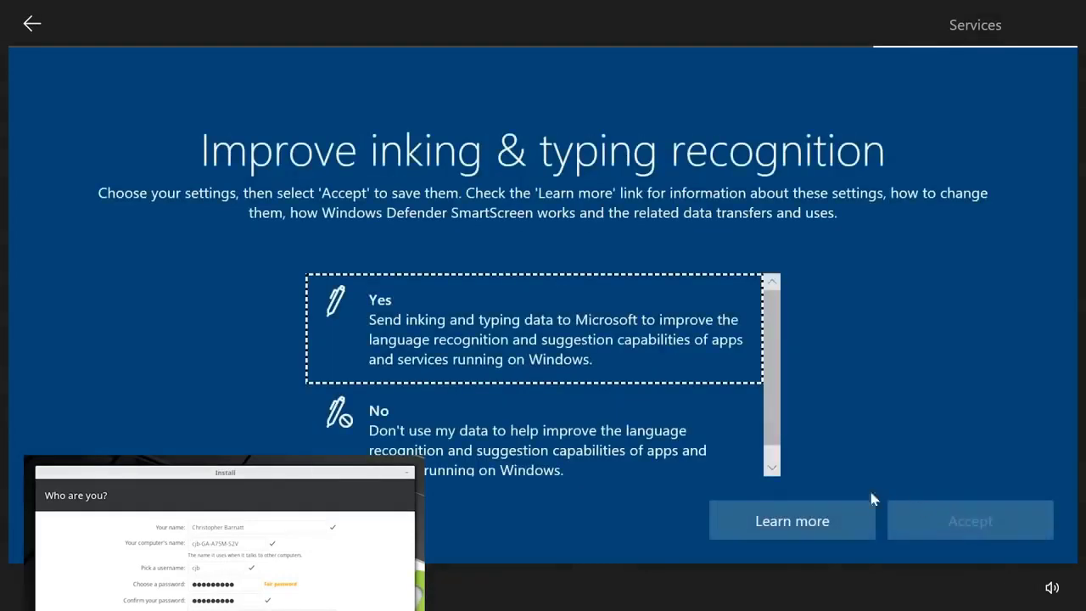
Step: Choose No for sharing inking and typing data, tailored experiences and the app advertising ID in the Windows setup
{"action": "left_click", "coordinate": [560, 450]}
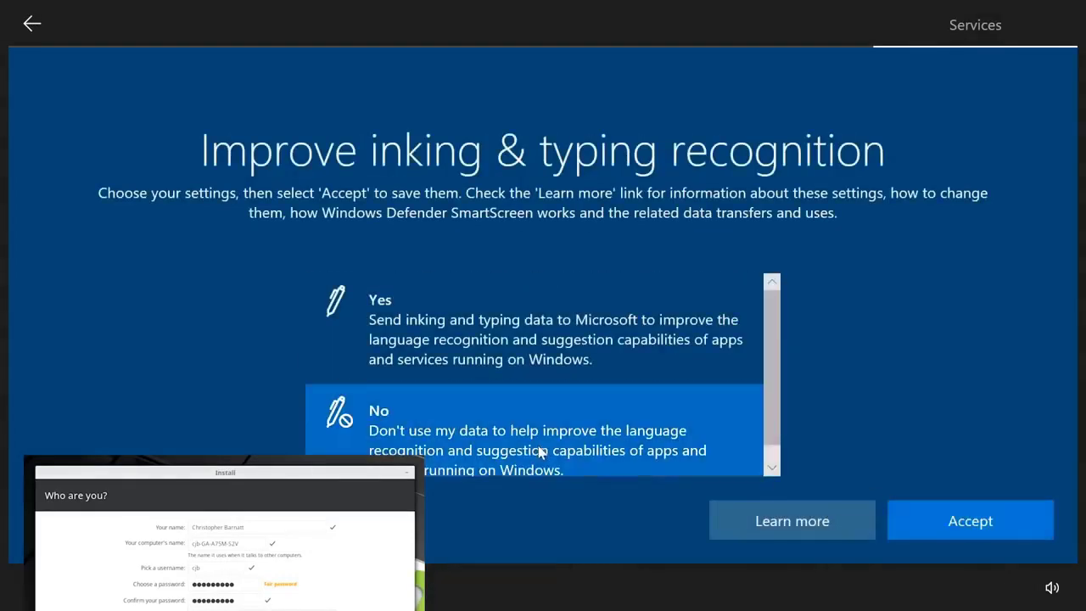
{"action": "left_click", "coordinate": [928, 518]}
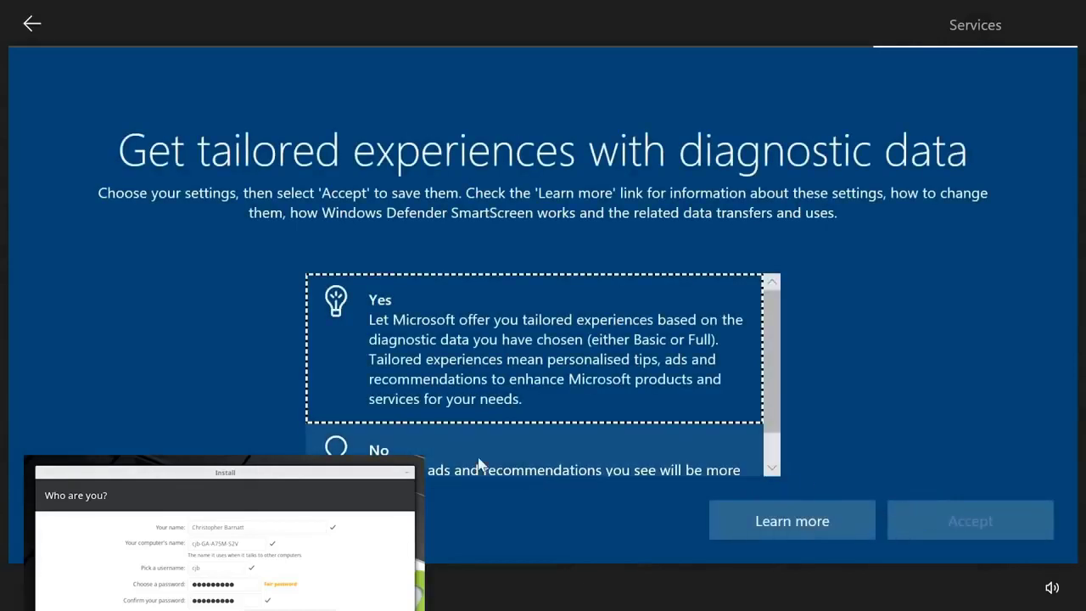
{"action": "left_click", "coordinate": [479, 465]}
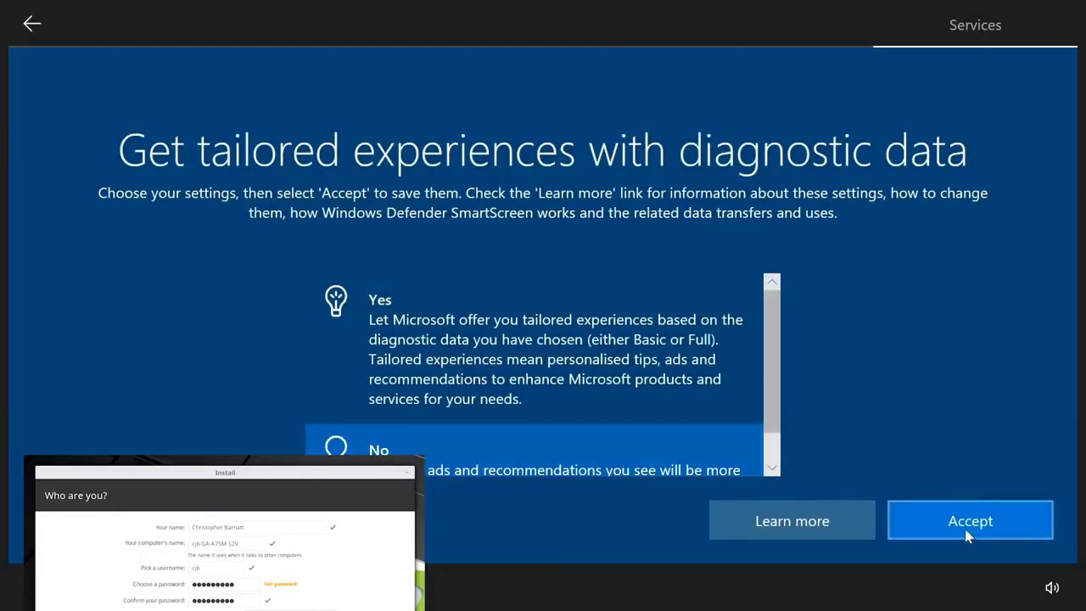
{"action": "left_click", "coordinate": [967, 532]}
{"action": "left_click", "coordinate": [514, 439]}
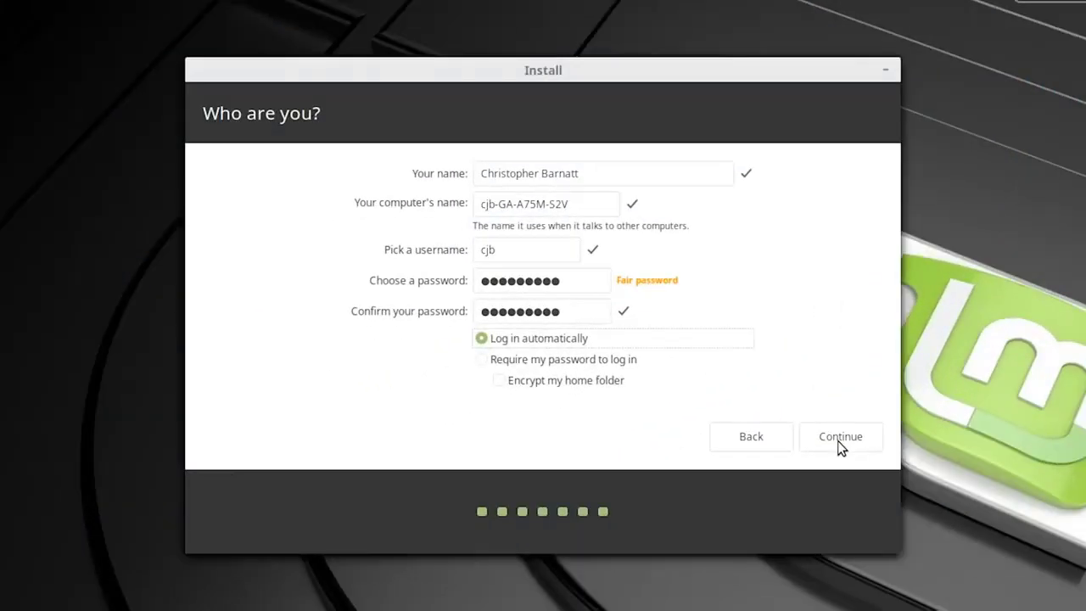
{"action": "left_click", "coordinate": [838, 438]}
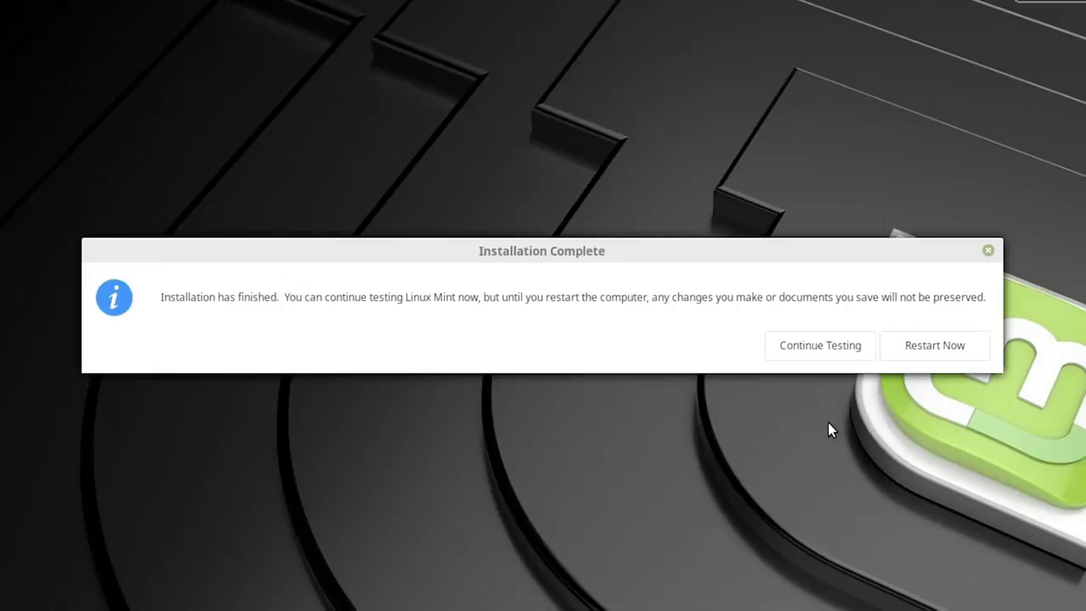
Step: Restart into the newly installed Linux Mint, and move and enlarge its Welcome window so the whole text fits
{"action": "left_click", "coordinate": [917, 348]}
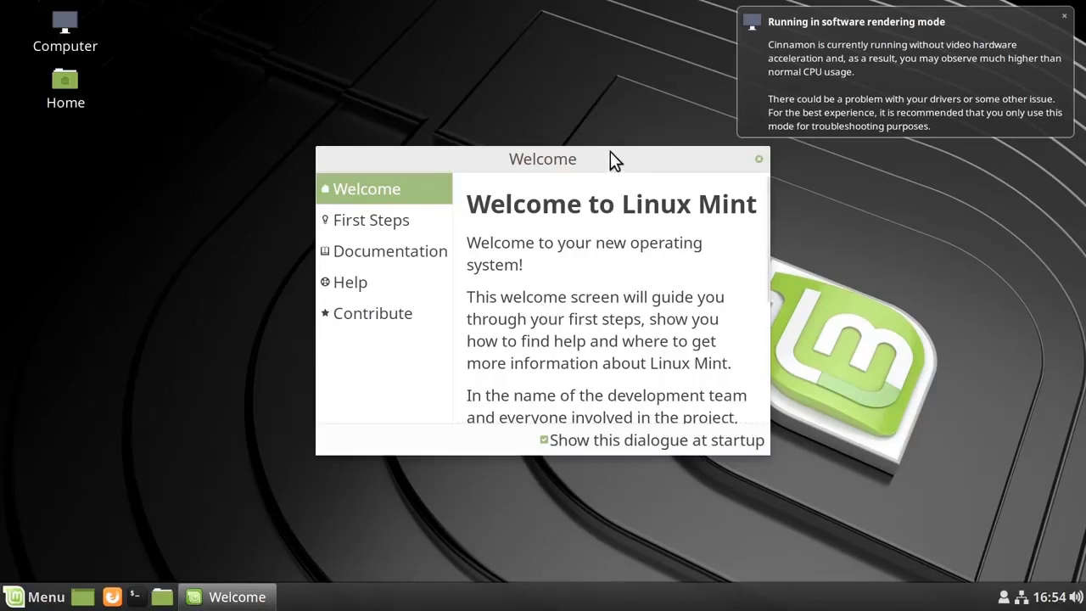
{"action": "left_click_drag", "start_coordinate": [610, 156], "coordinate": [475, 100]}
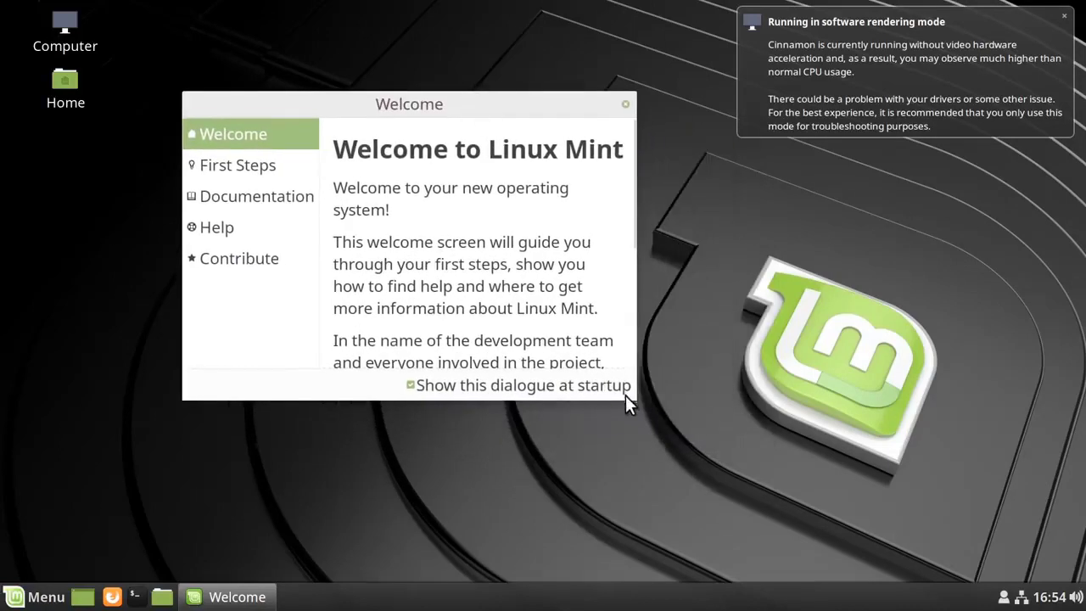
{"action": "left_click_drag", "start_coordinate": [635, 398], "coordinate": [874, 508]}
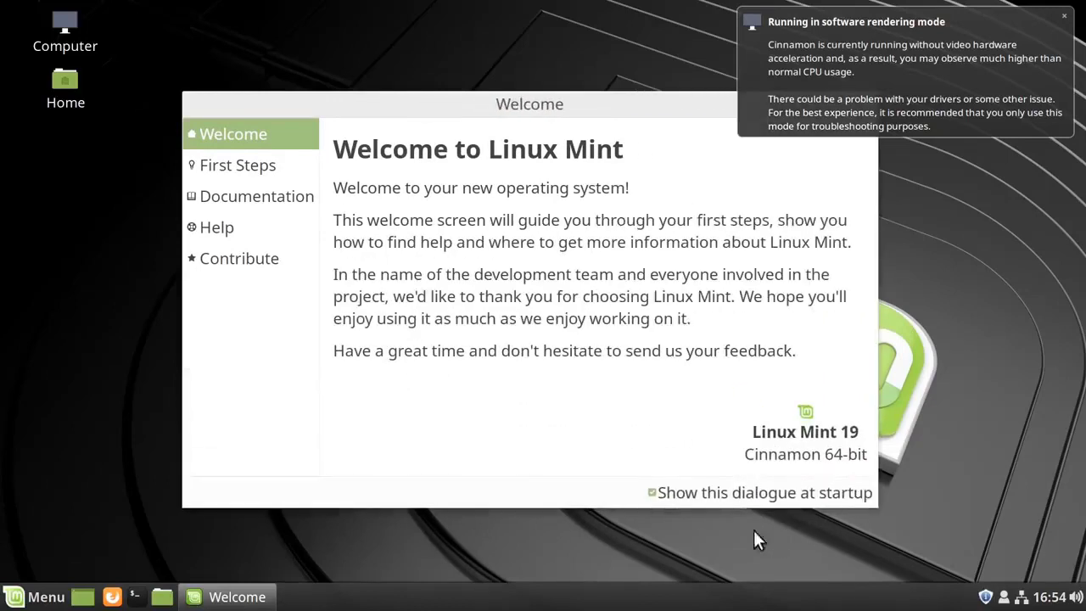
Step: Stop the Welcome dialogue from showing at startup and close it
{"action": "left_click", "coordinate": [650, 494]}
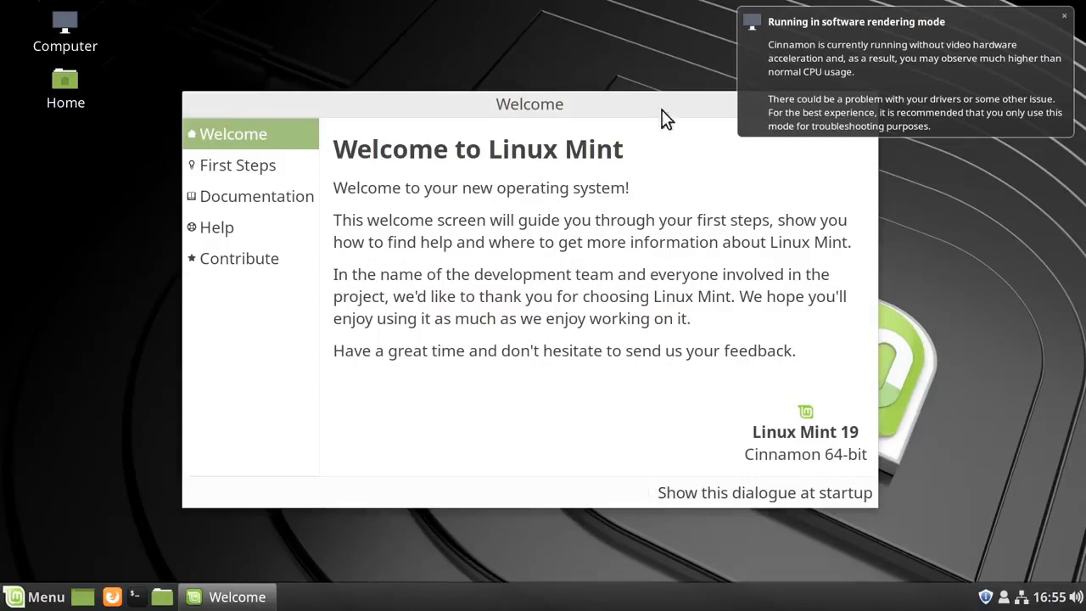
{"action": "left_click_drag", "start_coordinate": [658, 111], "coordinate": [652, 189]}
{"action": "left_click", "coordinate": [856, 180]}
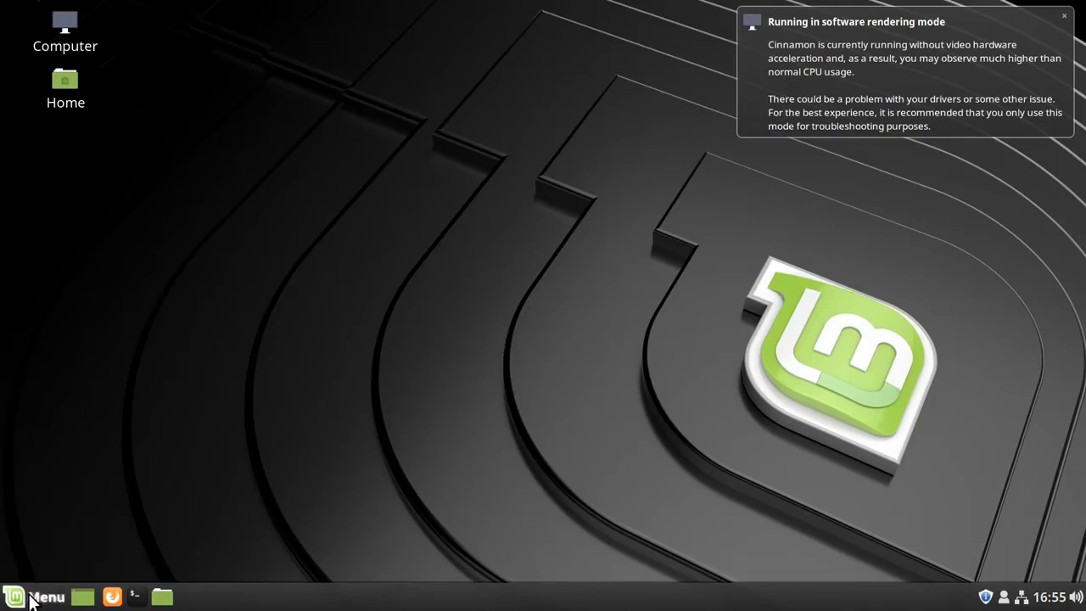
Step: Browse the installed application categories, from Accessories, Graphics and Internet through to Preferences
{"action": "left_click", "coordinate": [32, 599]}
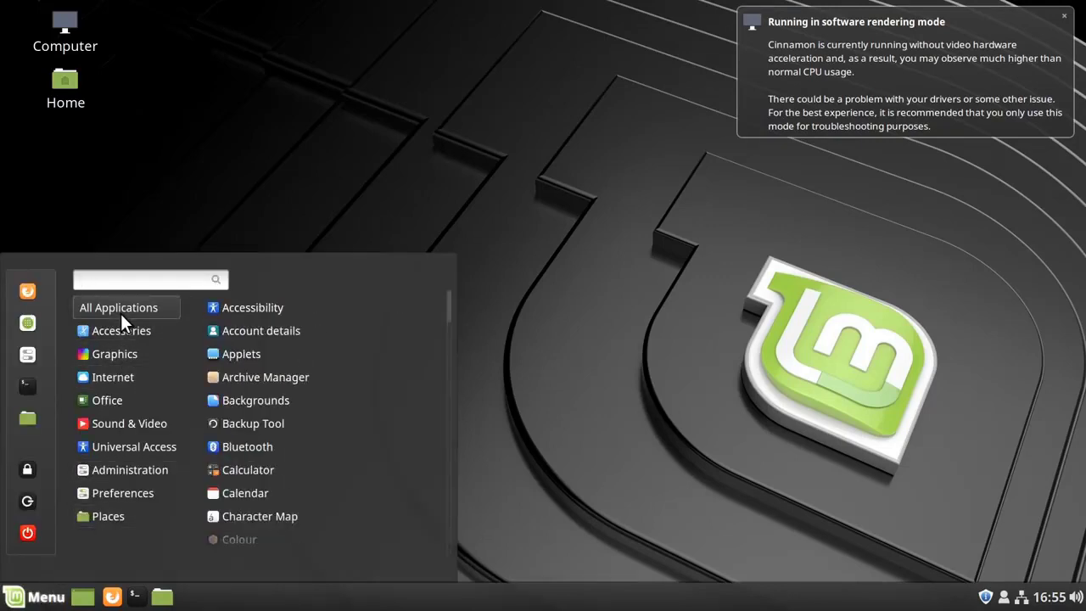
{"action": "mouse_move", "coordinate": [129, 328]}
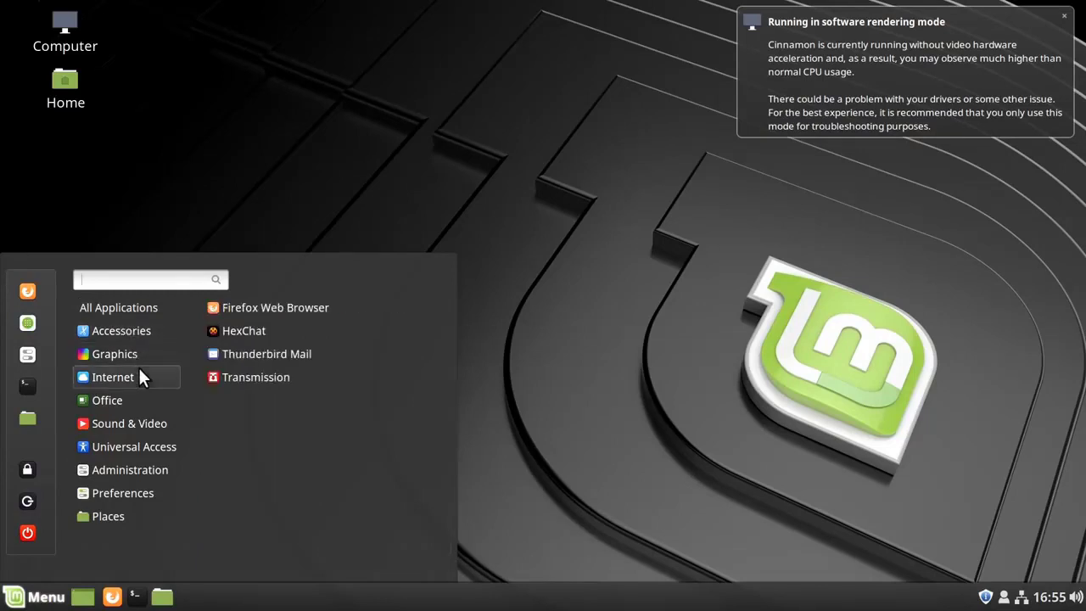
{"action": "mouse_move", "coordinate": [138, 423]}
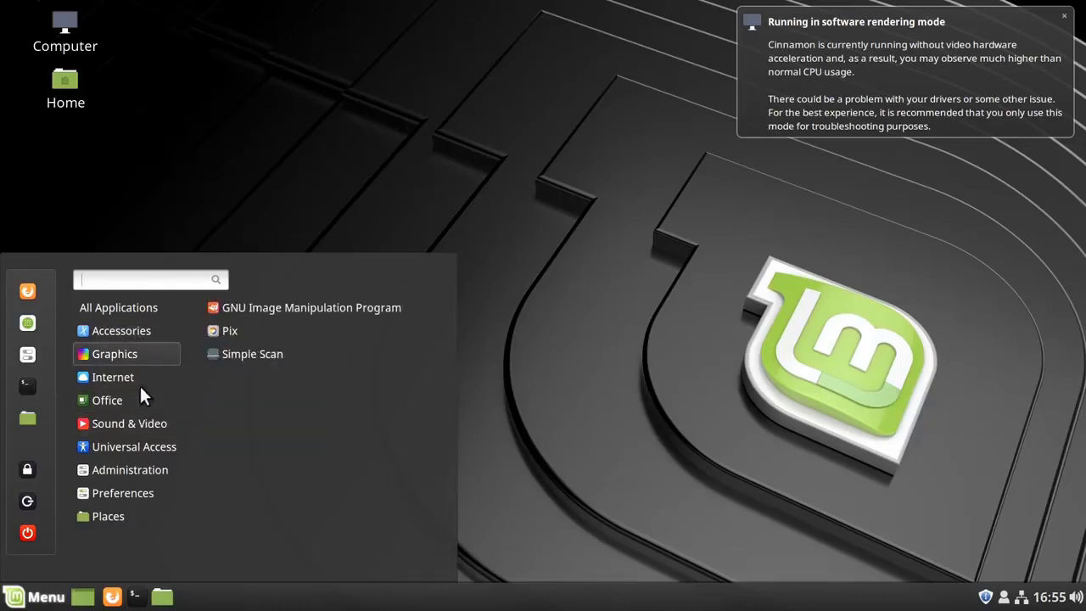
{"action": "mouse_move", "coordinate": [131, 490]}
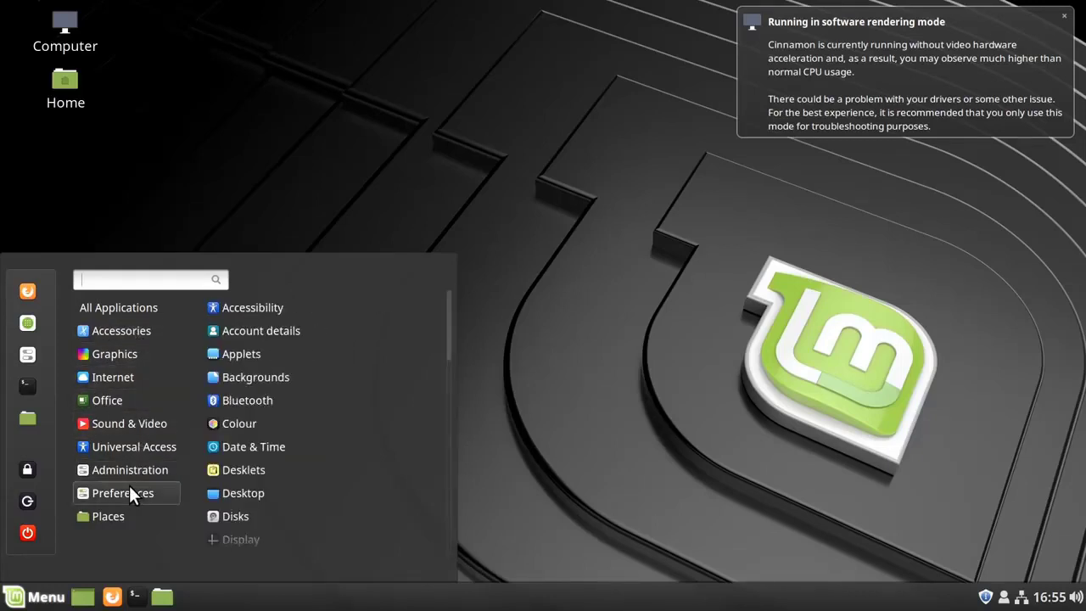